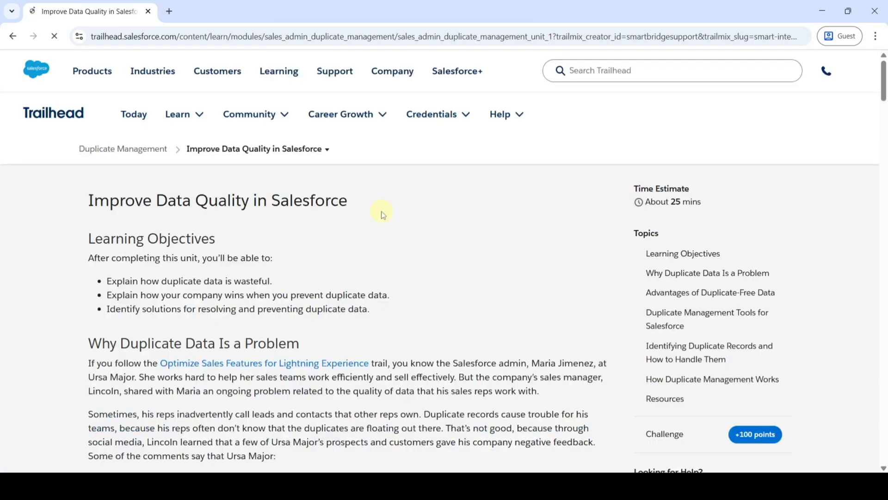
# Scroll the Improve Data Quality unit down to the quiz's first question on duplicate records
pyautogui.scroll(-3, 332, 318)
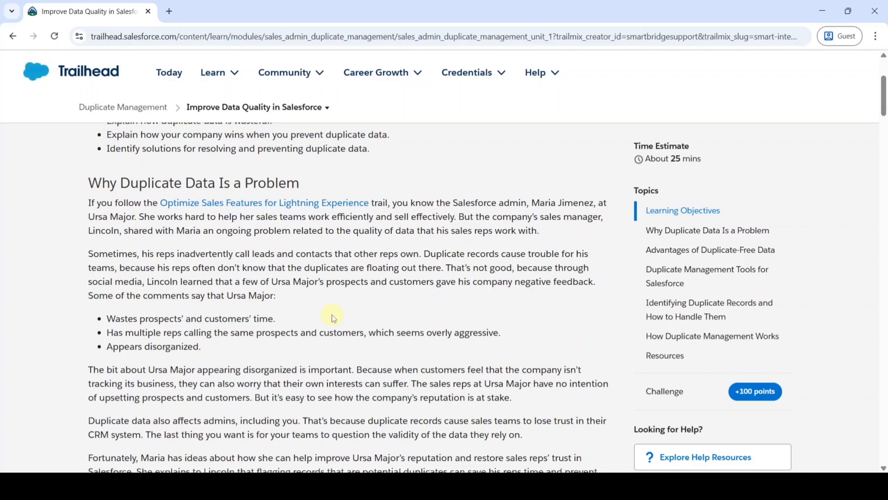
pyautogui.scroll(-3, 333, 318)
pyautogui.scroll(-15, 363, 327)
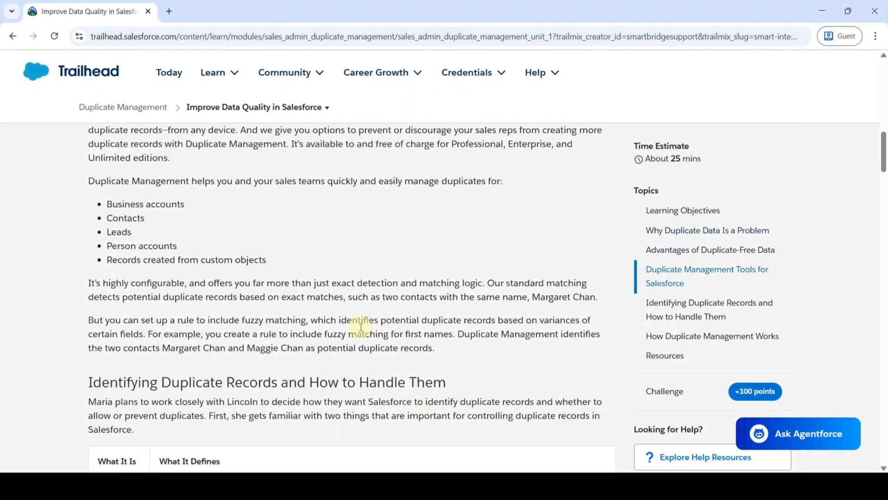
pyautogui.scroll(-10, 363, 333)
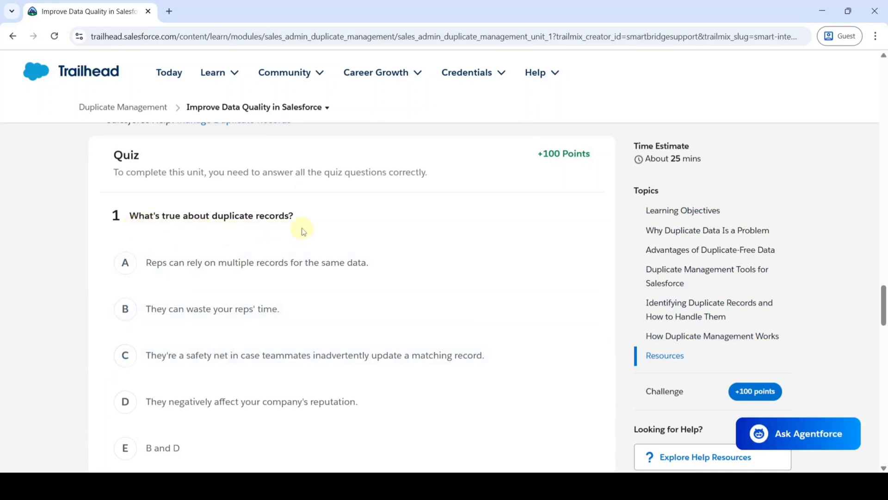
# Dismiss the rating prompt and answer quiz question 1 with 'B and D'
pyautogui.scroll(-1, 302, 231)
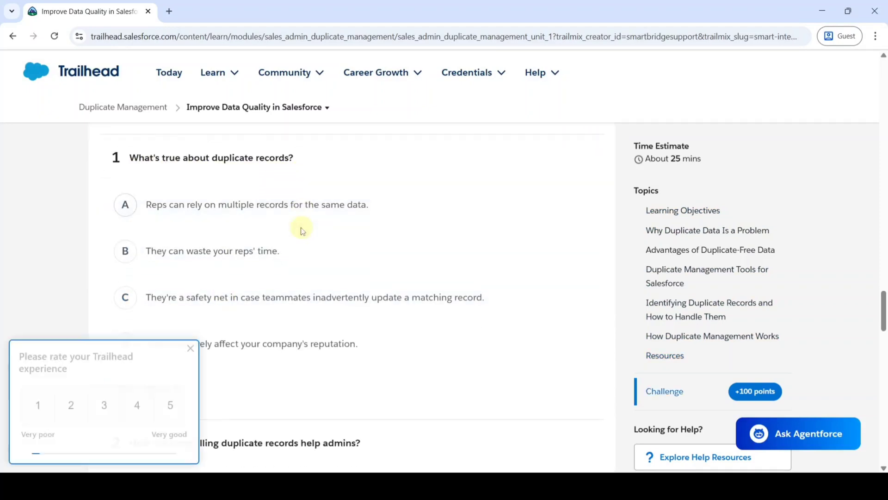
pyautogui.click(189, 348)
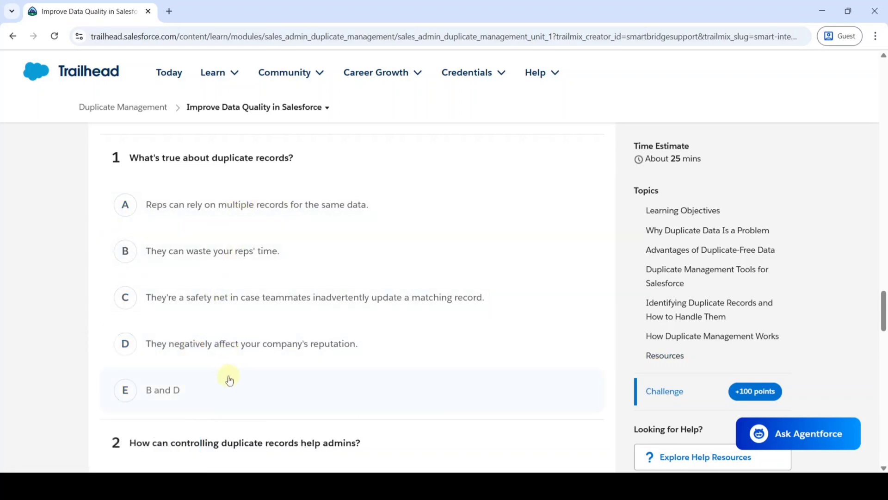
pyautogui.click(160, 391)
pyautogui.click(159, 391)
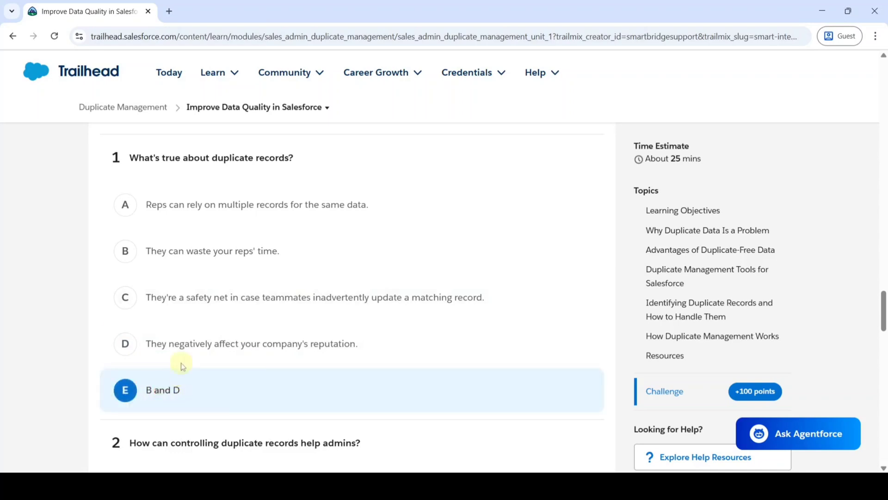
# Answer question 2 with option A and move on to question 3
pyautogui.scroll(-5, 183, 366)
pyautogui.scroll(1, 185, 260)
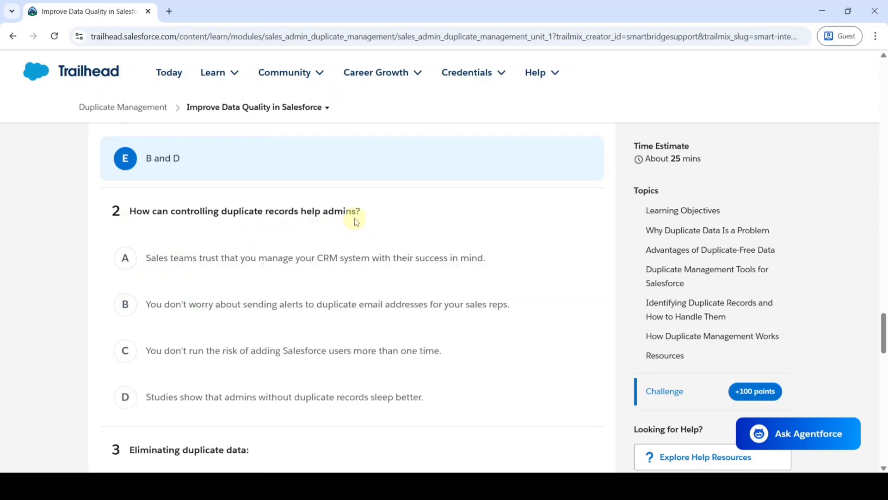
pyautogui.scroll(-1, 356, 222)
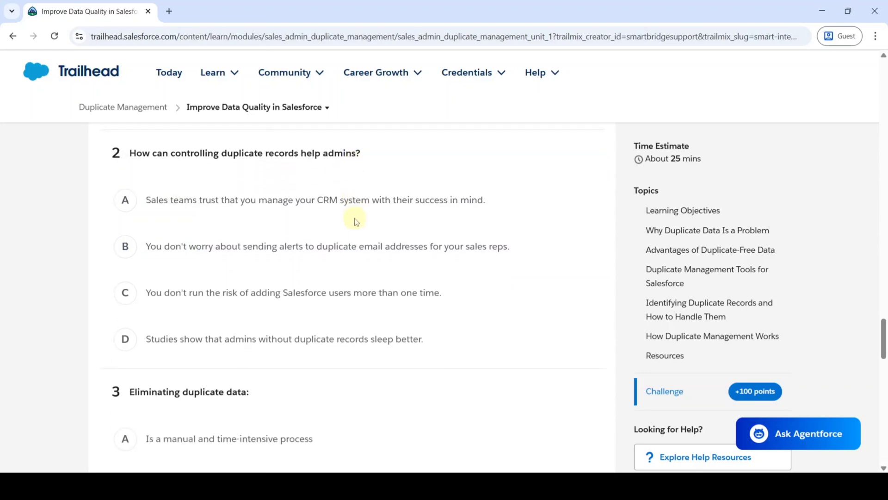
pyautogui.click(213, 210)
pyautogui.scroll(-3, 215, 212)
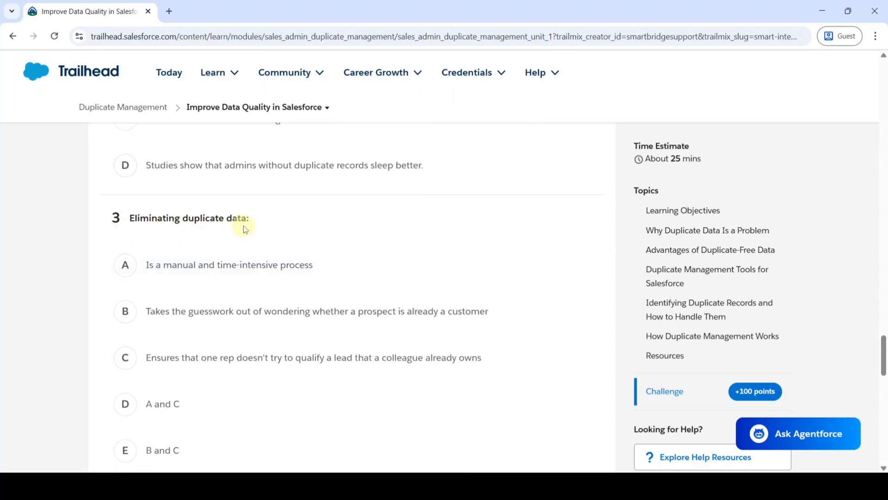
pyautogui.scroll(-1, 246, 229)
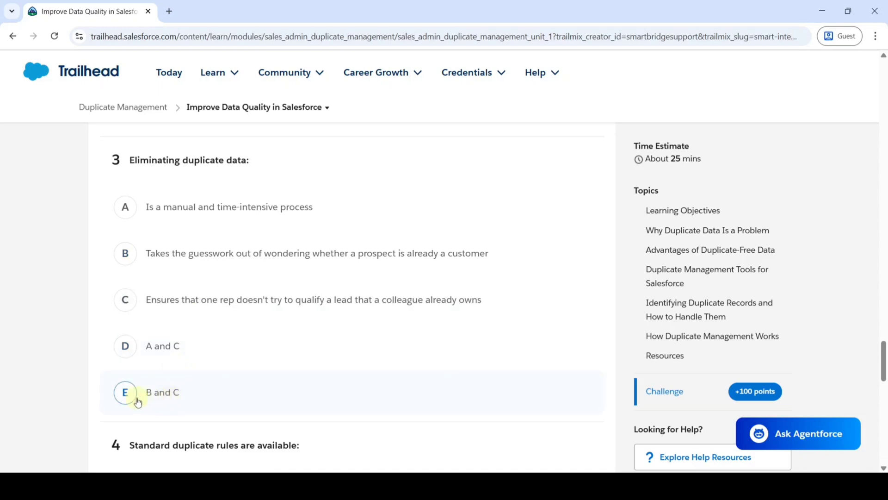
# Answer quiz question 3 with 'B and C'
pyautogui.click(167, 392)
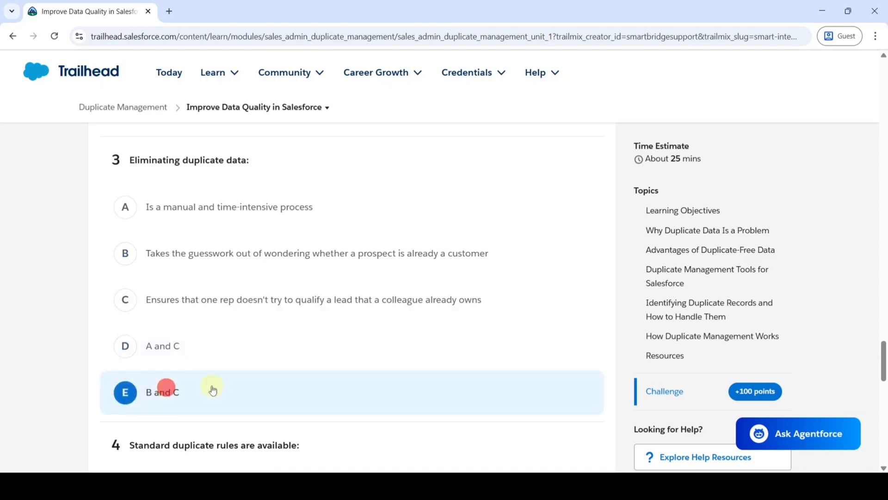
pyautogui.scroll(-2, 248, 365)
pyautogui.scroll(-2, 249, 356)
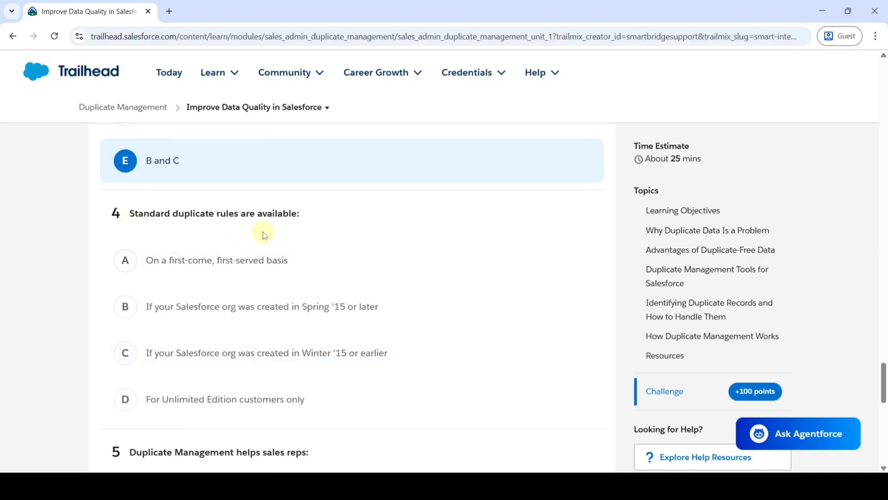
pyautogui.scroll(-1, 296, 233)
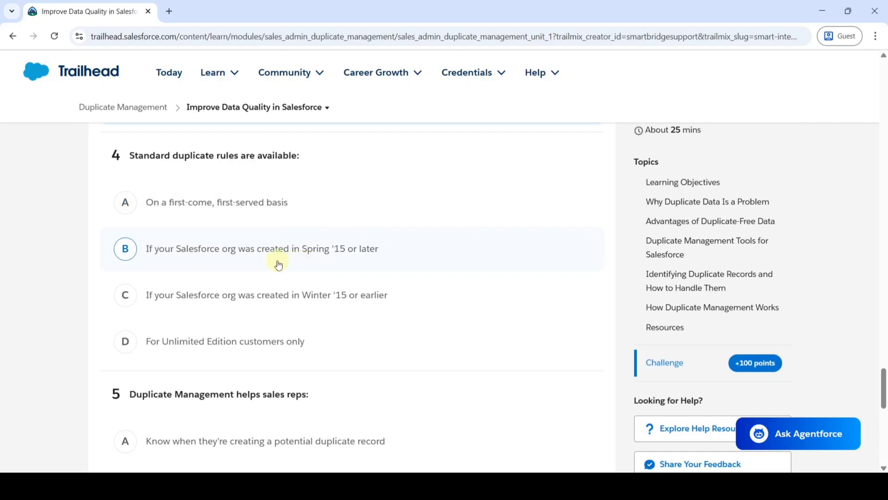
# Answer question 4 with option B, Spring '15 or later
pyautogui.click(163, 252)
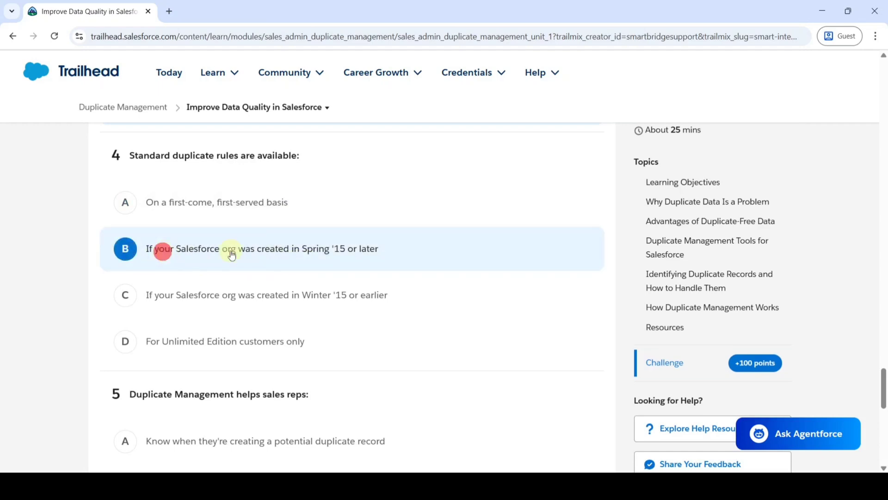
pyautogui.scroll(-3, 231, 254)
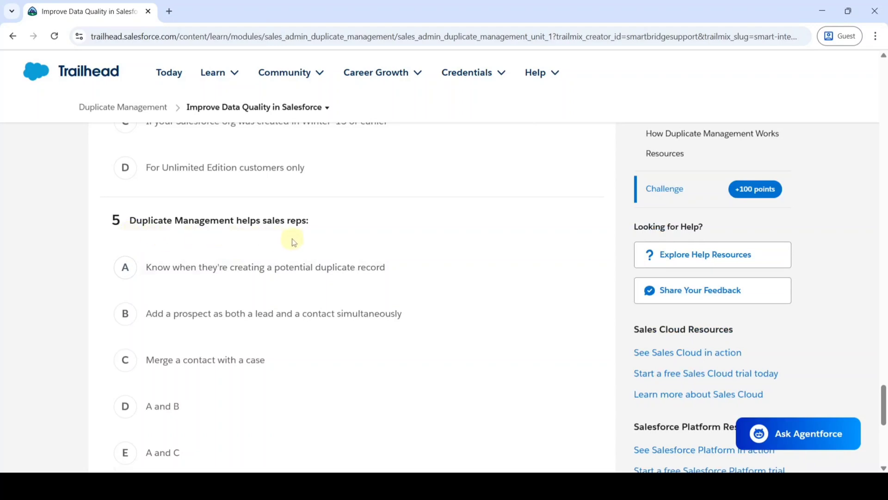
pyautogui.scroll(-2, 294, 241)
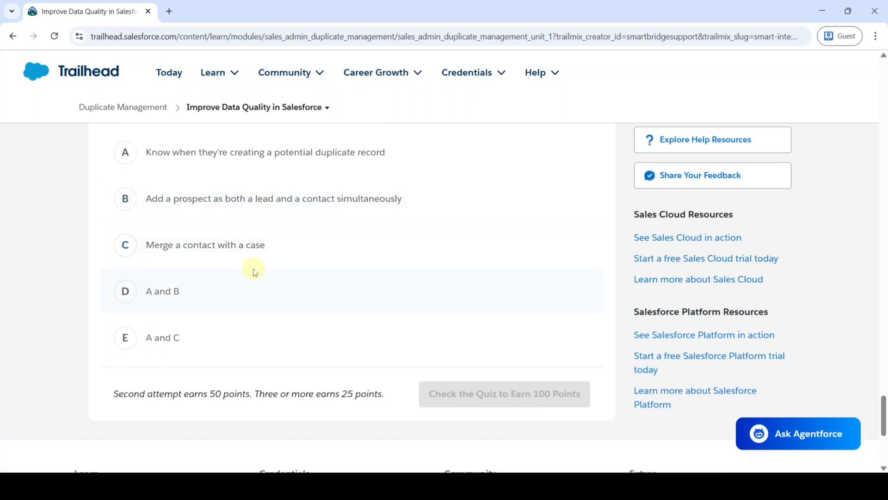
pyautogui.scroll(1, 253, 269)
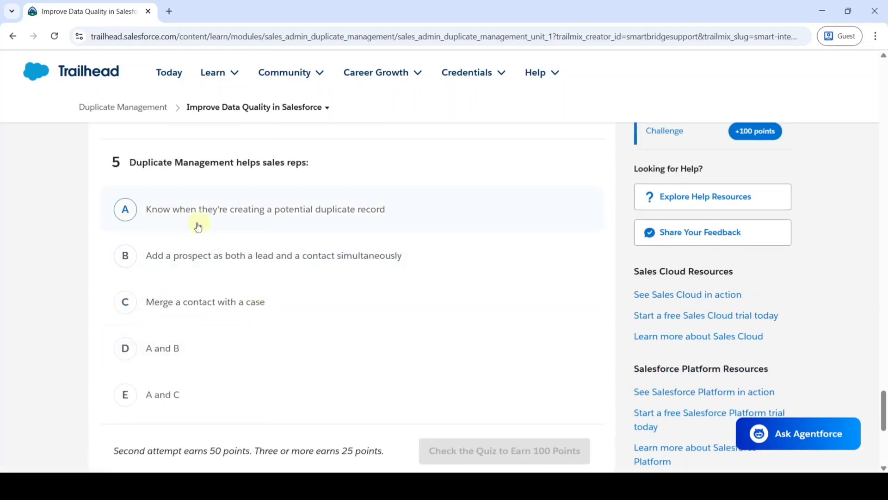
# Answer question 5 with option A and review the earlier answers
pyautogui.click(263, 224)
pyautogui.click(250, 225)
pyautogui.scroll(1, 290, 281)
pyautogui.scroll(20, 291, 285)
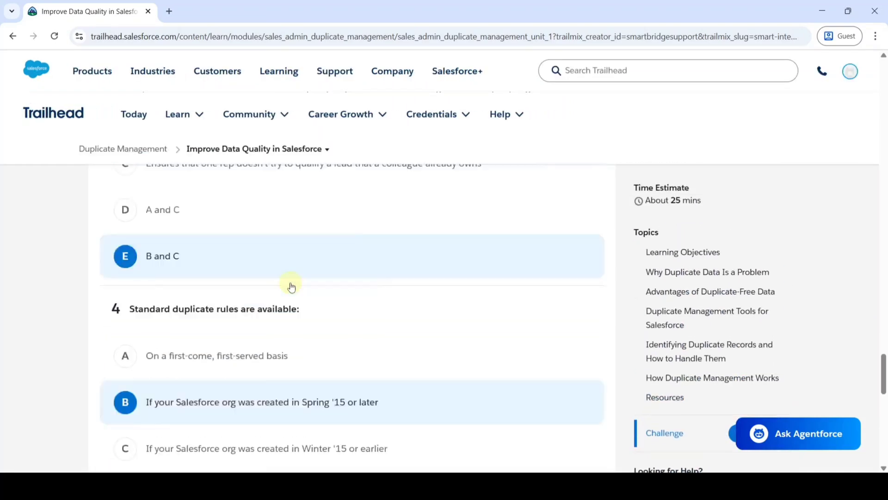
pyautogui.scroll(4, 294, 290)
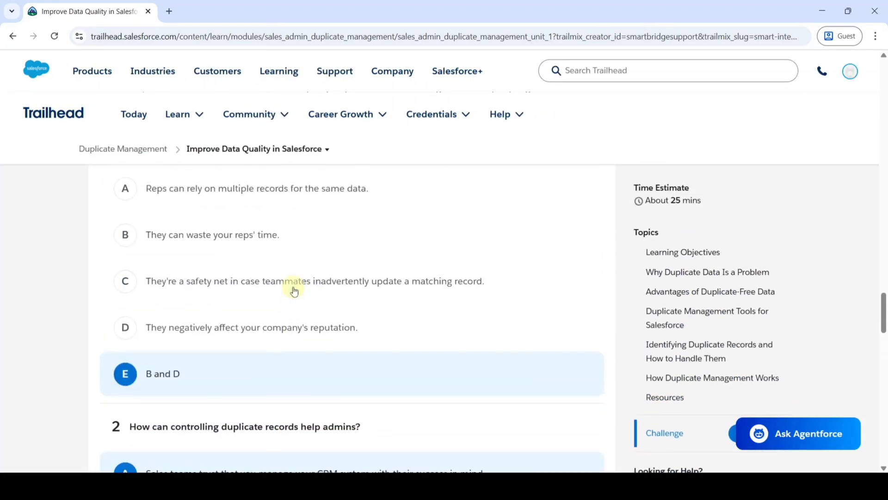
pyautogui.scroll(1, 294, 290)
# Submit the quiz with 'Check the Quiz to Earn 100 Points'
pyautogui.scroll(-12, 294, 292)
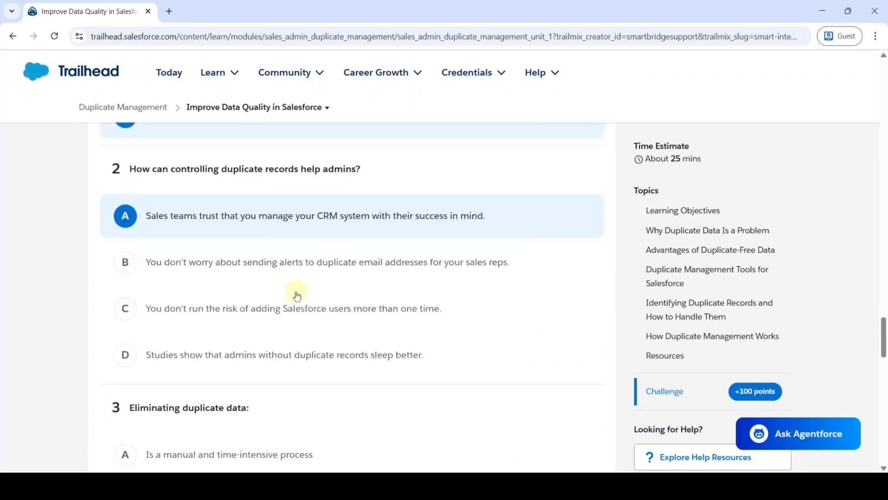
pyautogui.scroll(-13, 296, 294)
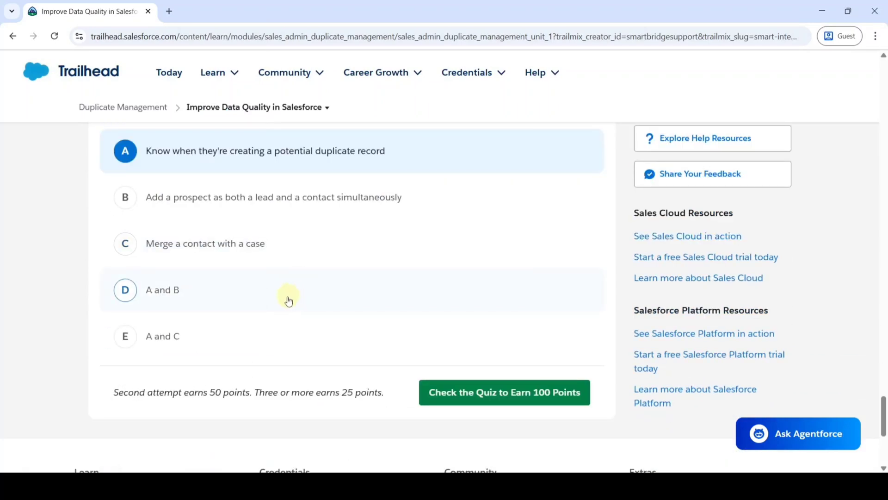
pyautogui.click(485, 397)
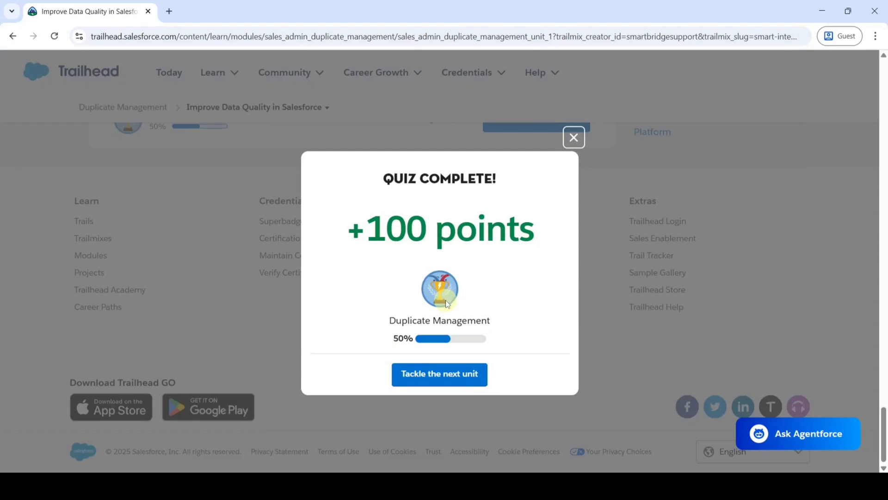
# Continue from the Quiz Complete modal to the Resolve and Prevent Duplicate Data unit
pyautogui.click(447, 378)
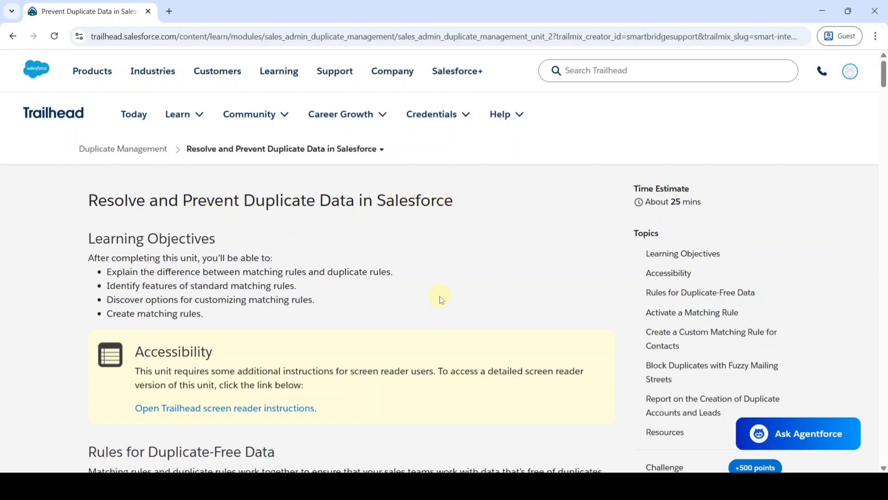
# Scroll down to the Hands-on Challenge 'Create and activate a rule with fuzzy logic'
pyautogui.scroll(-15, 440, 298)
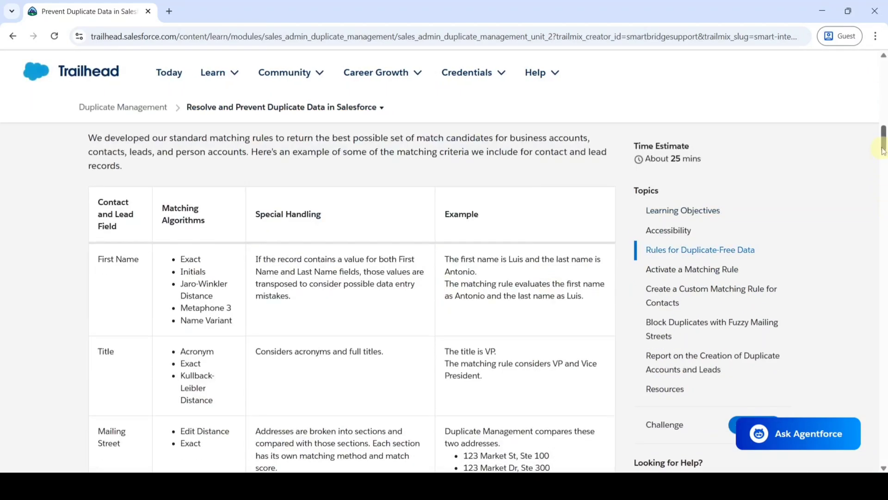
pyautogui.moveTo(883, 150); pyautogui.dragTo(883, 414)
pyautogui.scroll(-3, 337, 311)
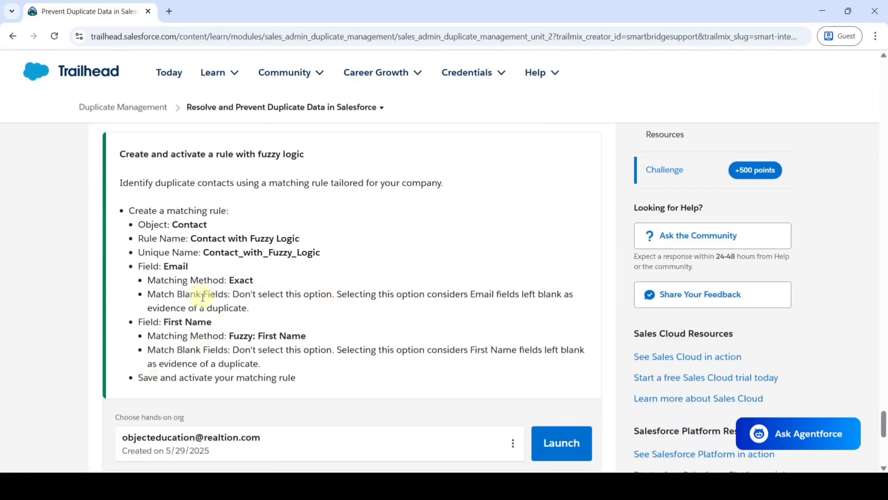
pyautogui.scroll(-4, 384, 324)
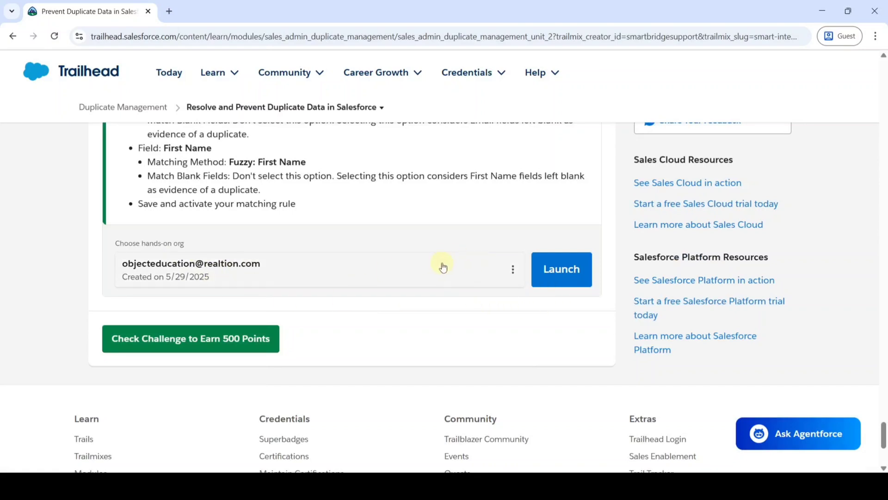
# Select My Trailhead Playground 1 as the hands-on org and launch it
pyautogui.click(514, 273)
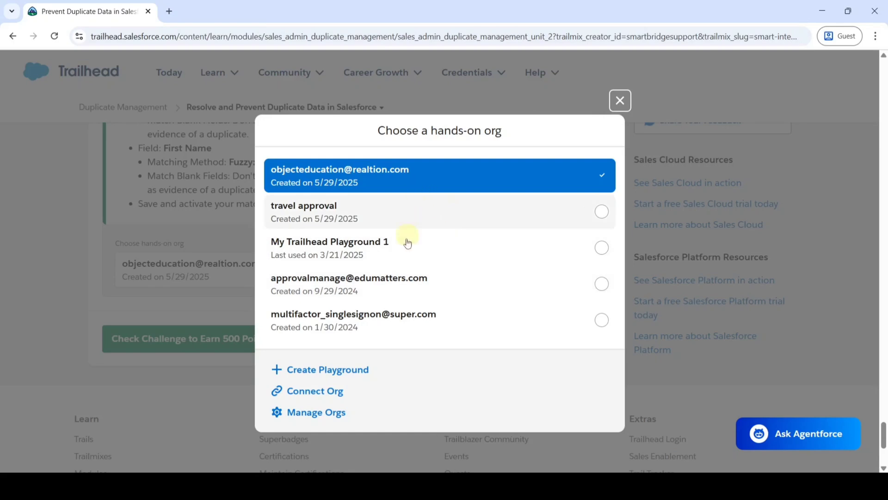
pyautogui.click(350, 253)
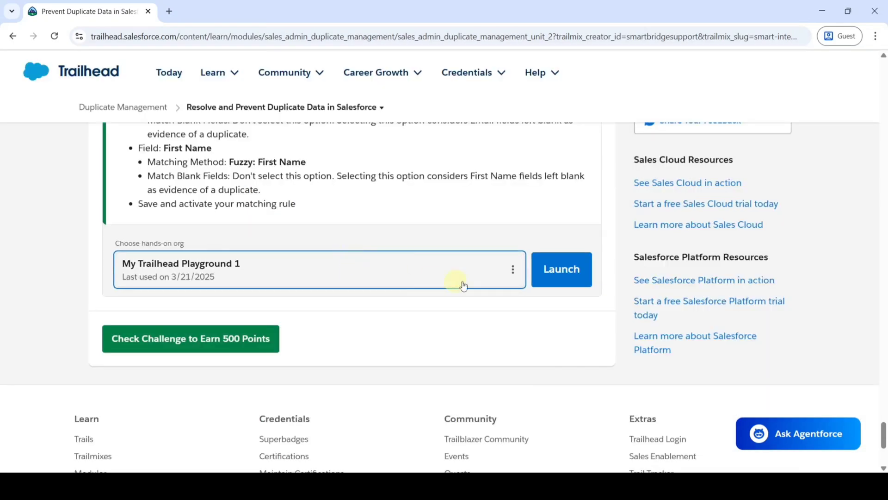
pyautogui.click(572, 274)
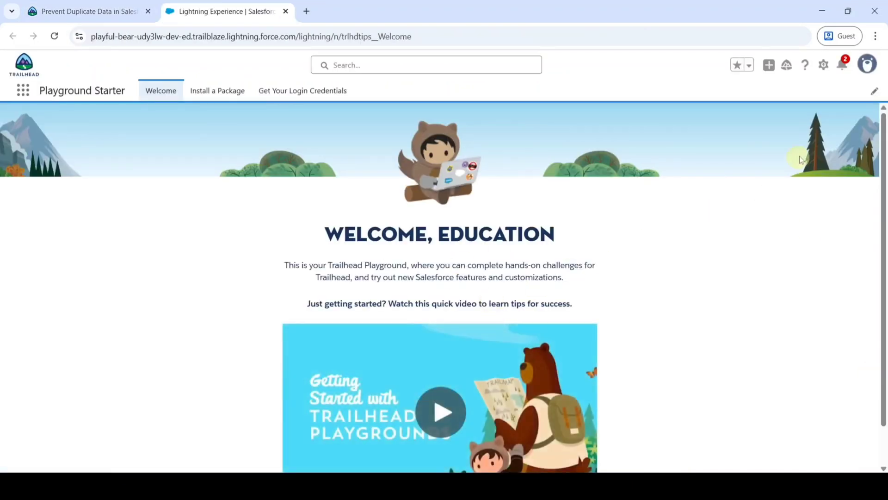
# Open Setup and find Matching Rules through a Quick Find search for 'matchin'
pyautogui.click(821, 67)
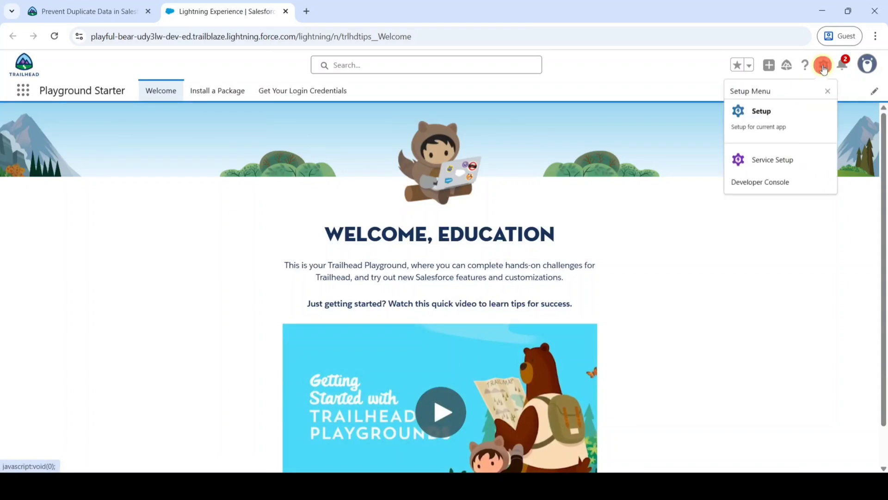
pyautogui.click(763, 122)
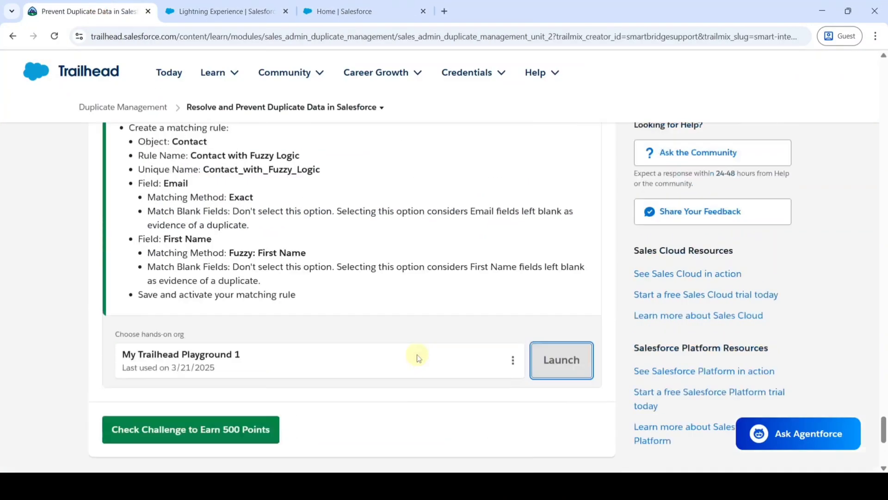
pyautogui.scroll(3, 418, 357)
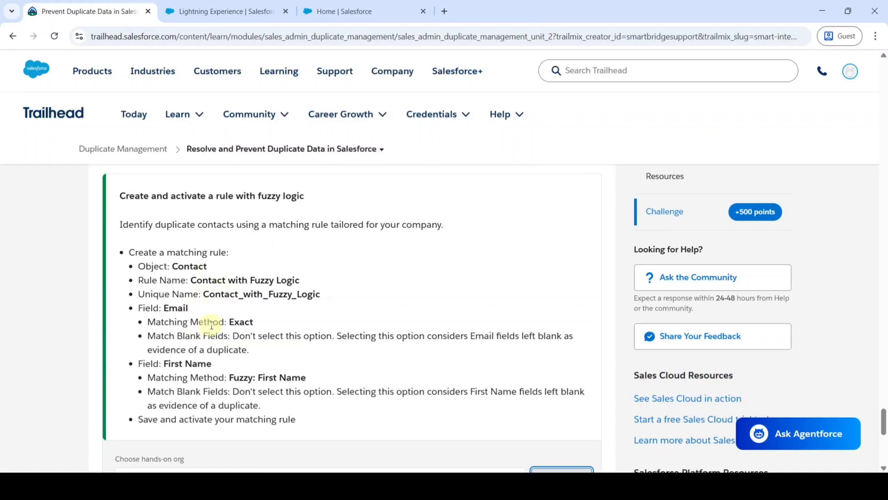
pyautogui.click(341, 9)
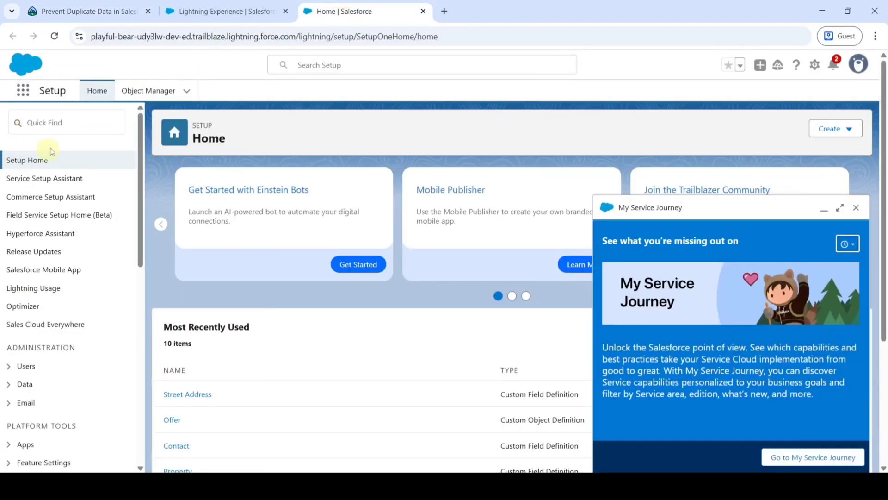
pyautogui.click(77, 118)
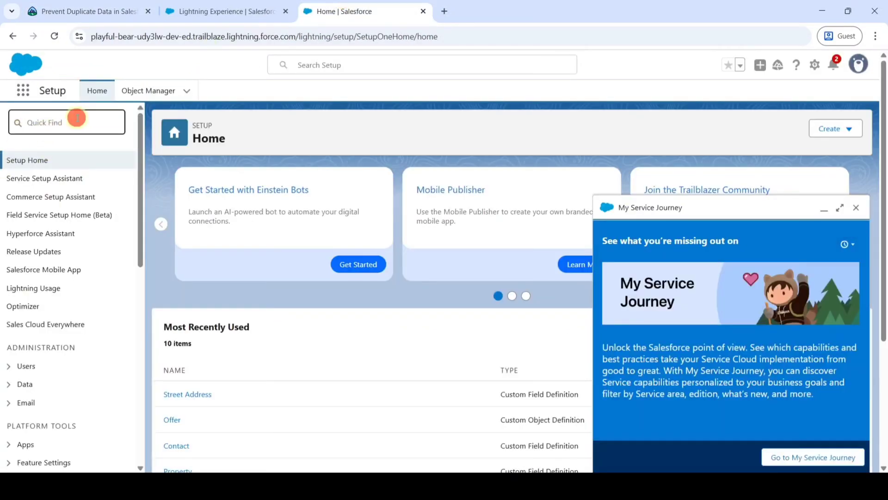
pyautogui.write('ma')
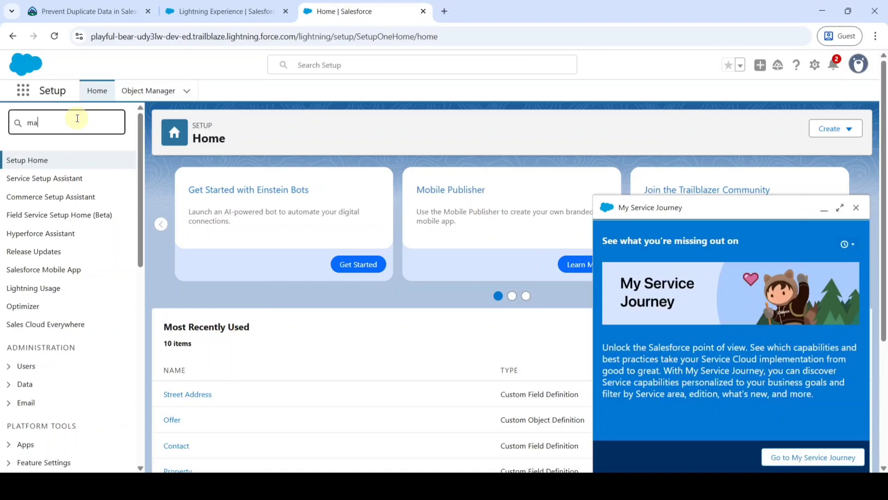
pyautogui.write('tchin')
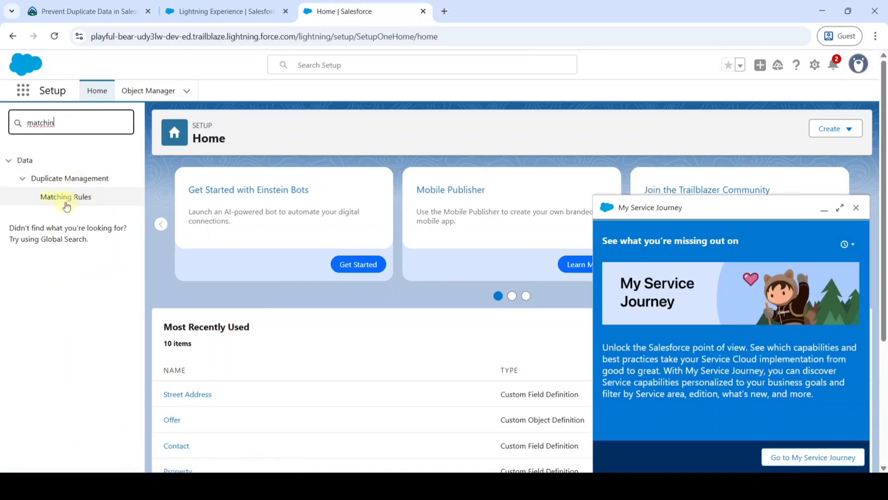
pyautogui.click(66, 204)
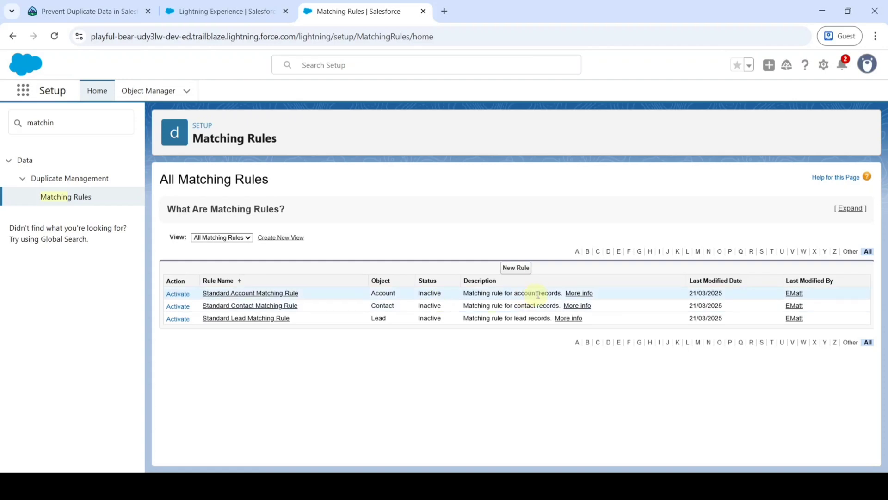
# Start a new matching rule for the Contact object
pyautogui.click(514, 268)
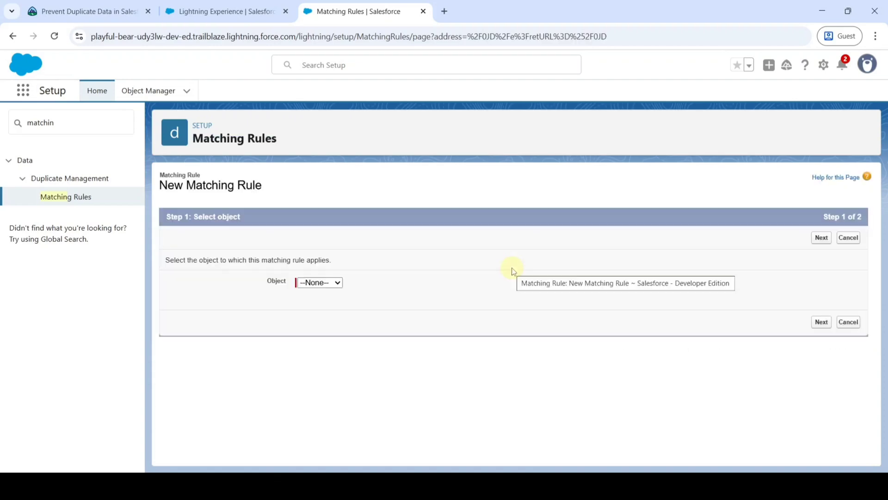
pyautogui.click(317, 283)
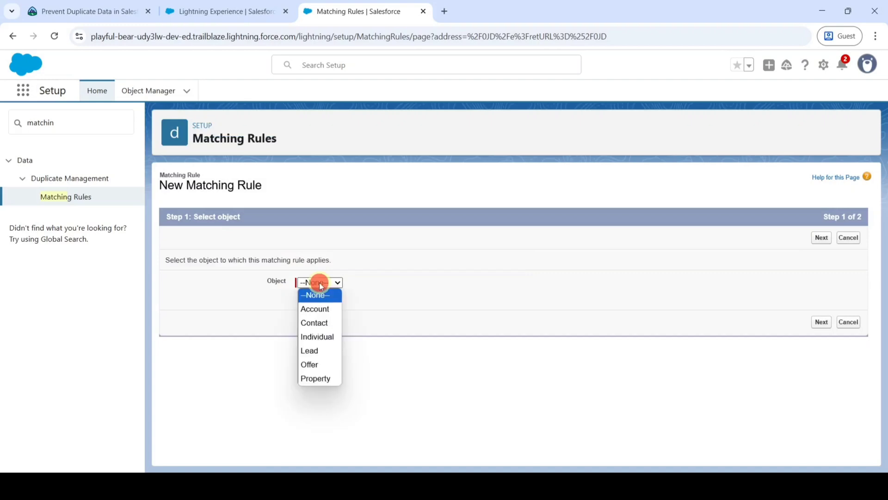
pyautogui.click(316, 323)
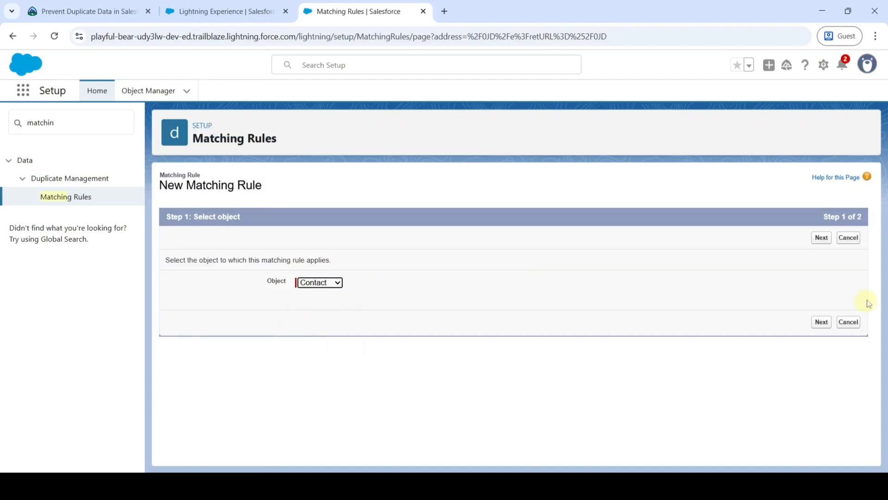
pyautogui.click(821, 322)
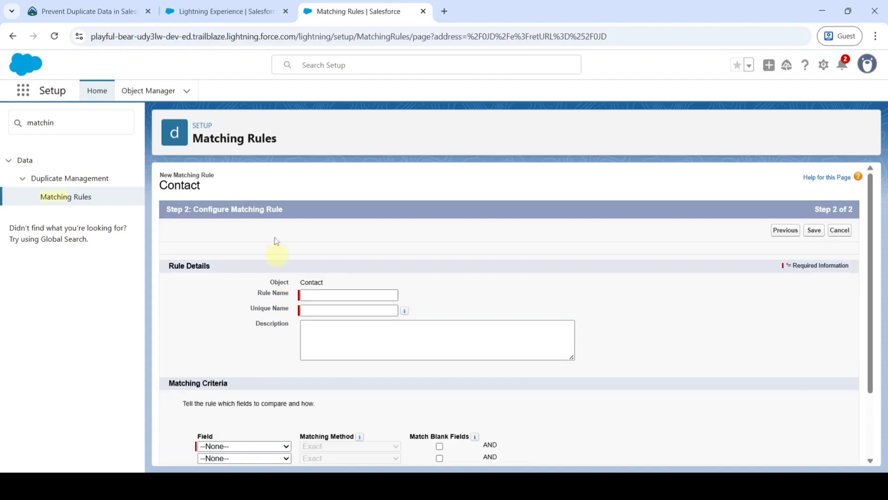
# Name the rule 'Contact with Fuzzy Logic', copied from the challenge, so Unique Name fills in
pyautogui.click(85, 11)
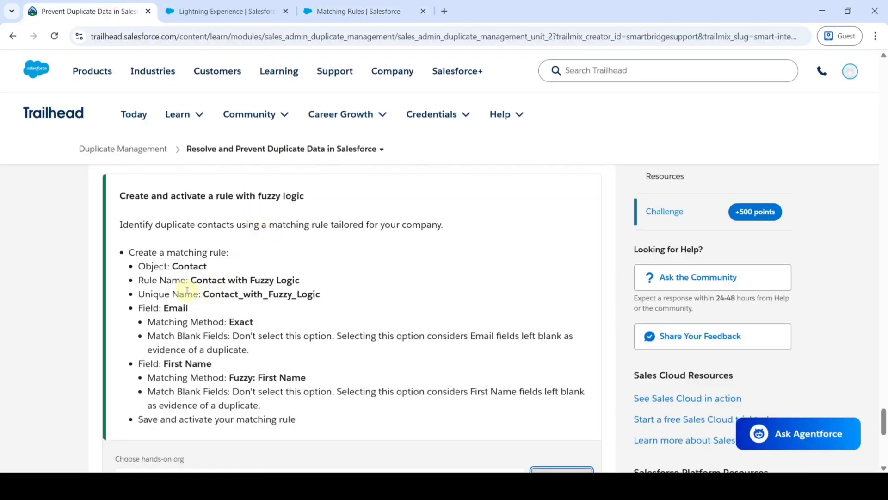
pyautogui.moveTo(190, 282); pyautogui.dragTo(307, 279)
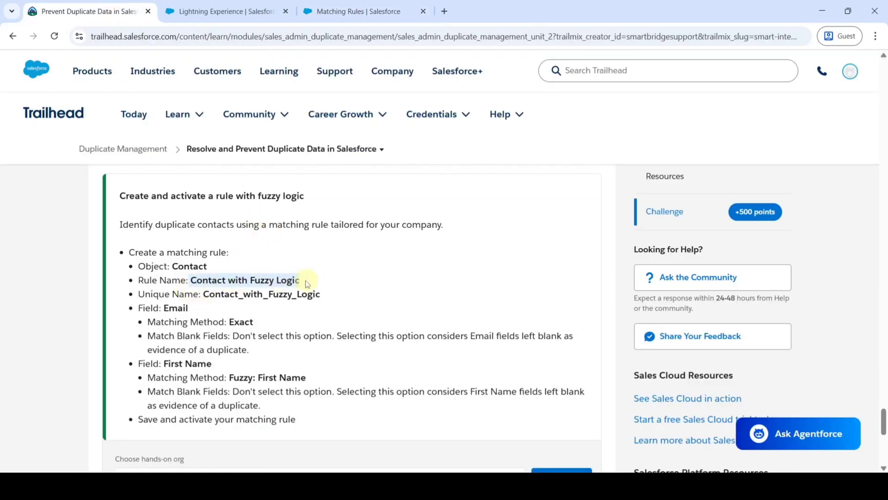
pyautogui.rightClick(289, 280)
pyautogui.click(305, 293)
pyautogui.click(343, 4)
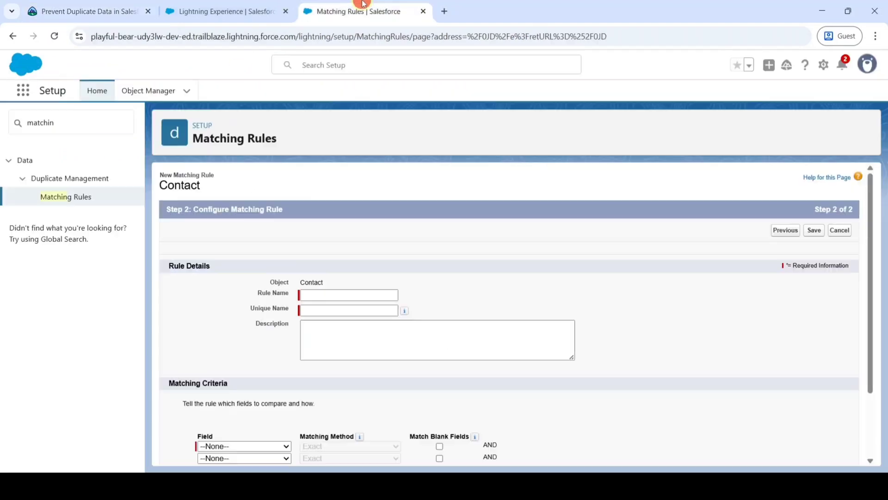
pyautogui.rightClick(317, 297)
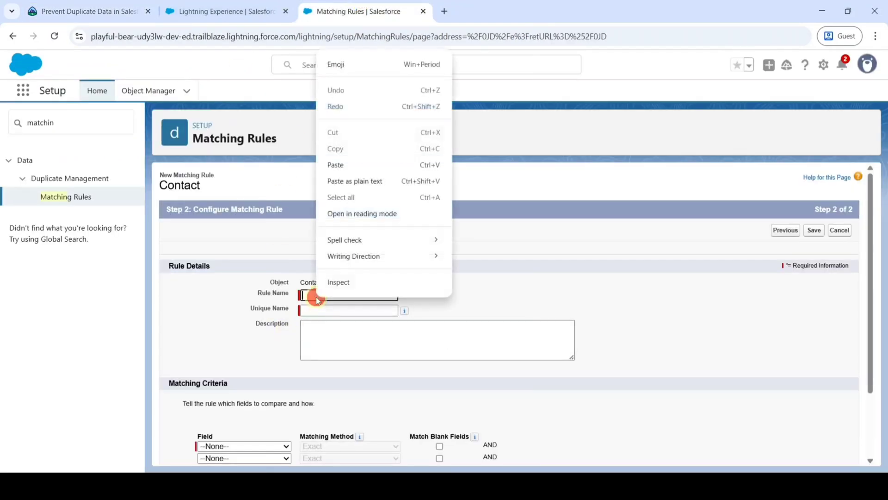
pyautogui.click(368, 182)
pyautogui.click(463, 299)
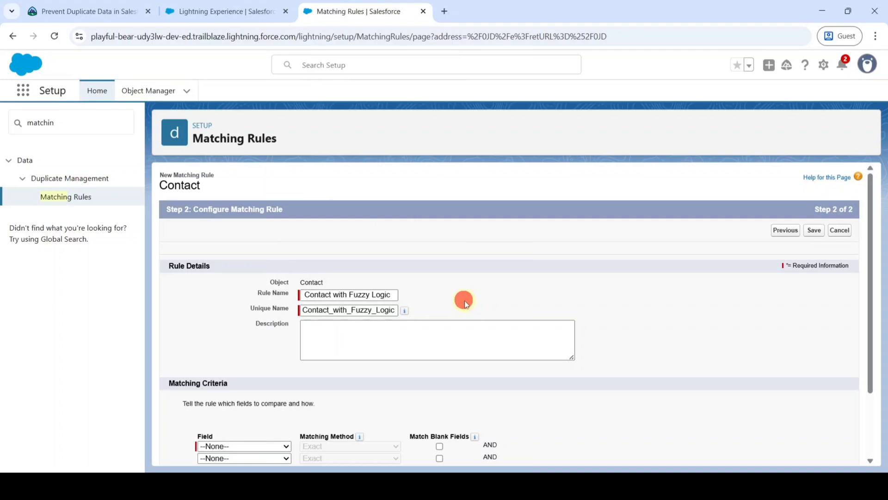
# Add matching criteria: Email with Exact, and First Name with Fuzzy: First Name
pyautogui.scroll(-1, 465, 300)
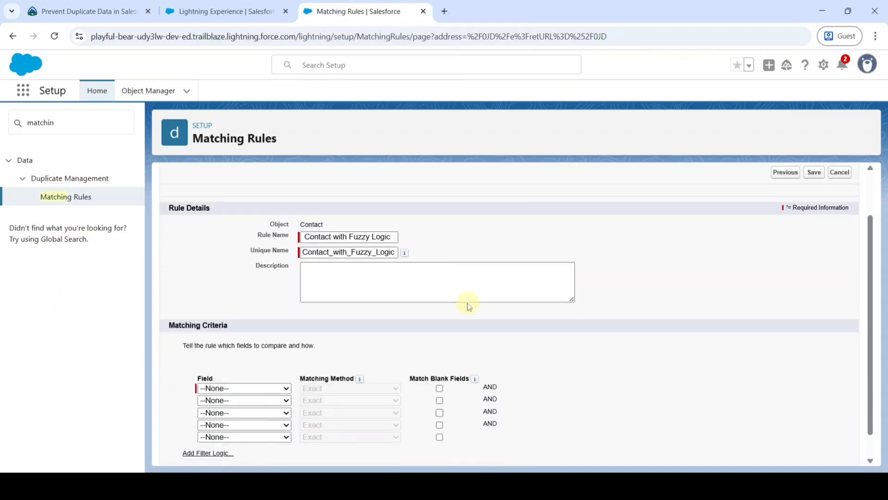
pyautogui.scroll(-1, 460, 306)
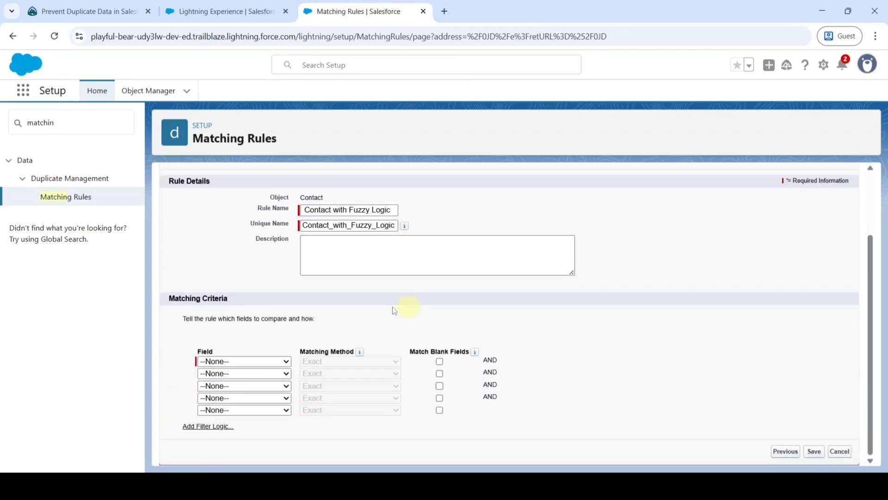
pyautogui.click(231, 362)
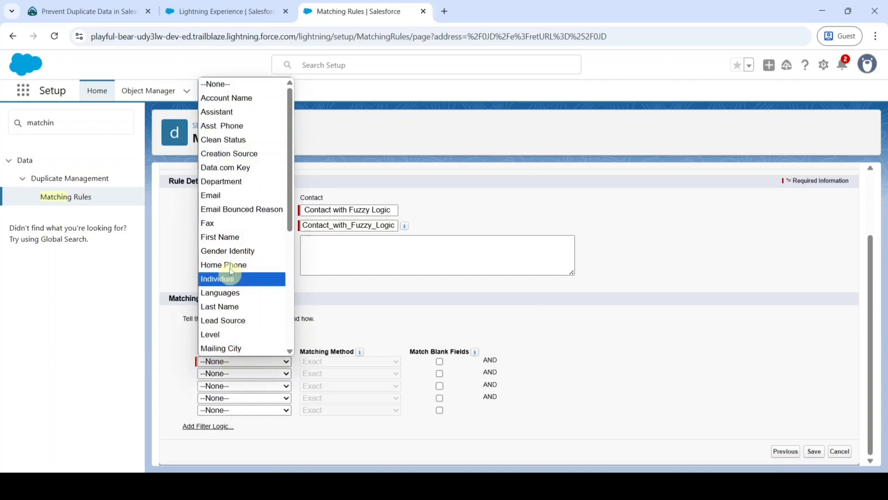
pyautogui.click(225, 200)
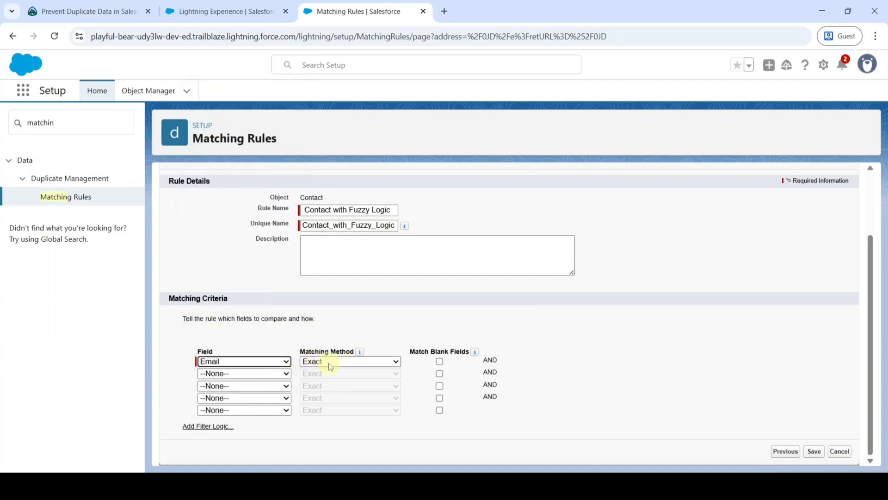
pyautogui.click(211, 374)
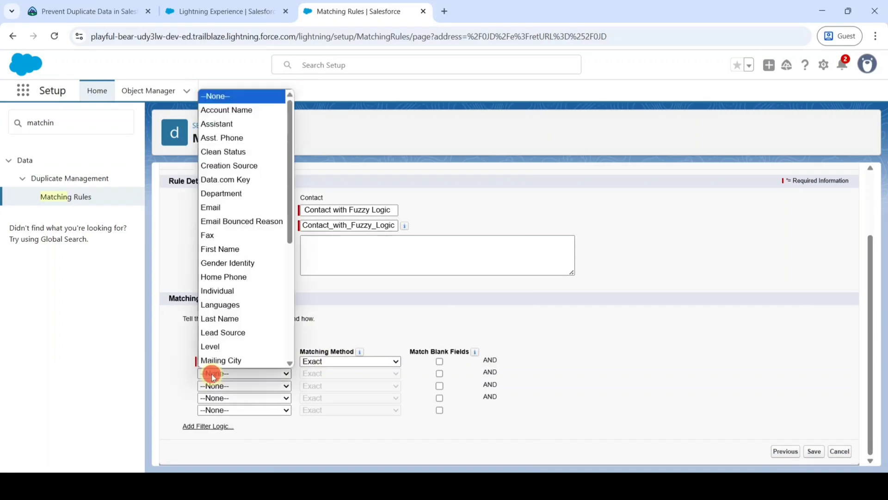
pyautogui.click(243, 248)
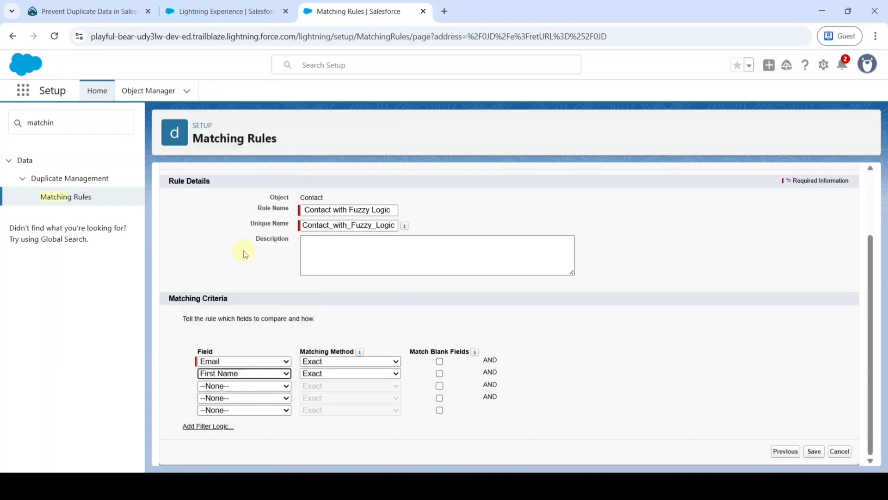
pyautogui.click(335, 373)
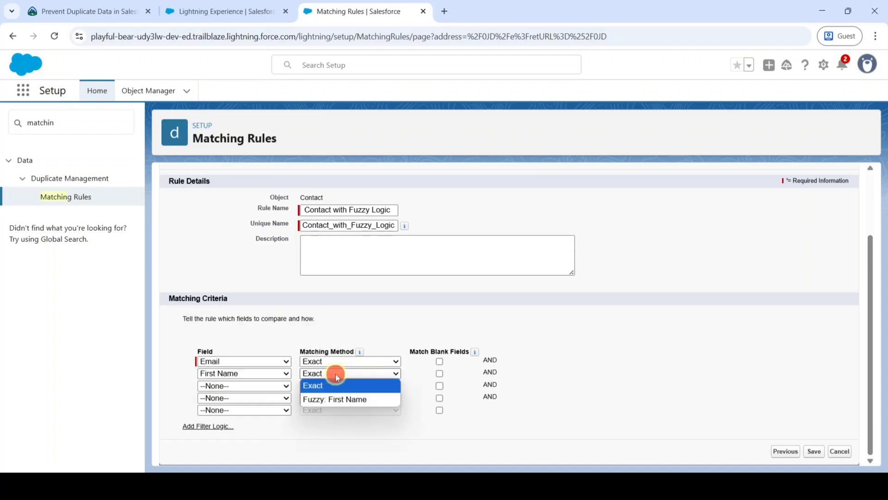
pyautogui.click(342, 402)
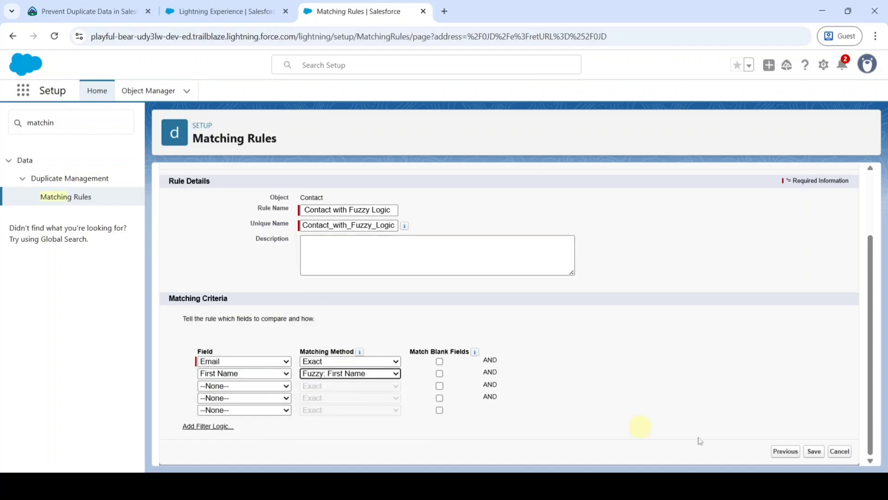
# Save and activate the Contact with Fuzzy Logic rule, then return to the Trailhead challenge page
pyautogui.click(812, 452)
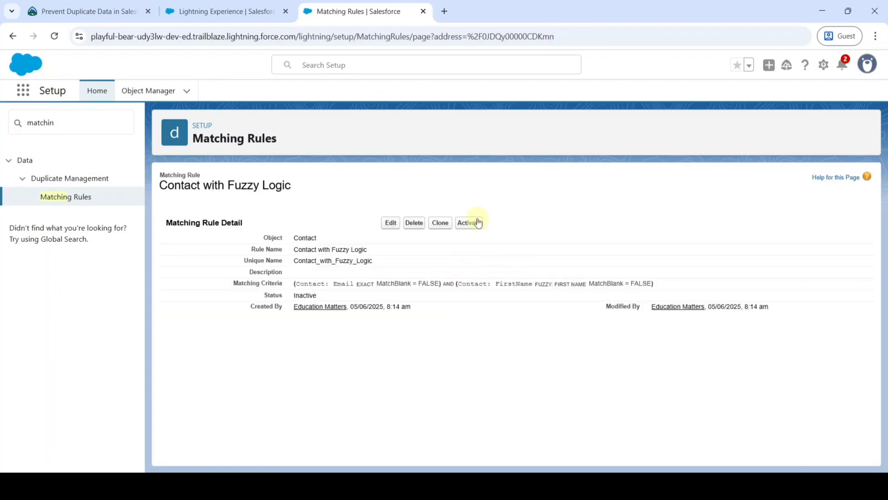
pyautogui.click(470, 222)
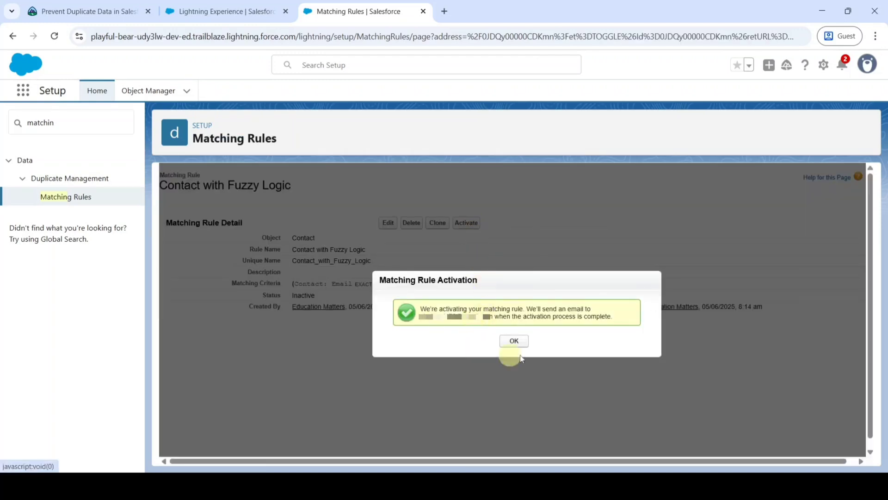
pyautogui.click(514, 342)
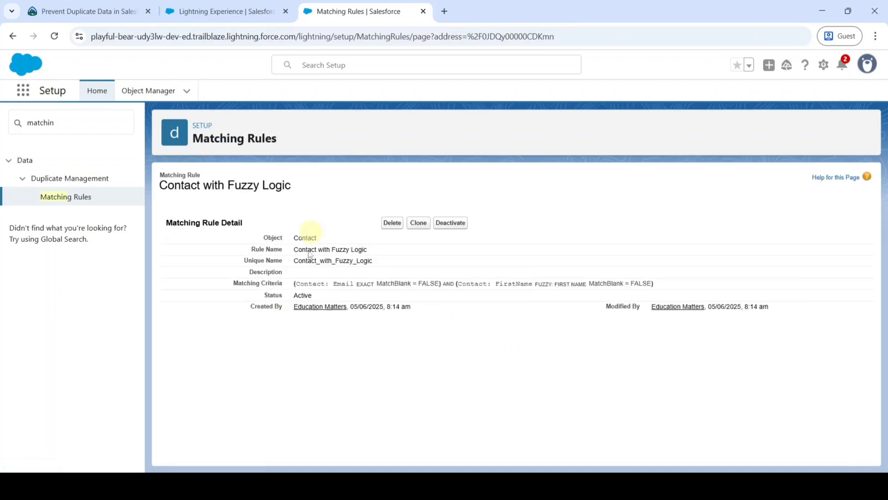
pyautogui.click(122, 10)
# Submit the hands-on challenge for verification to earn the 500 points
pyautogui.scroll(-3, 303, 311)
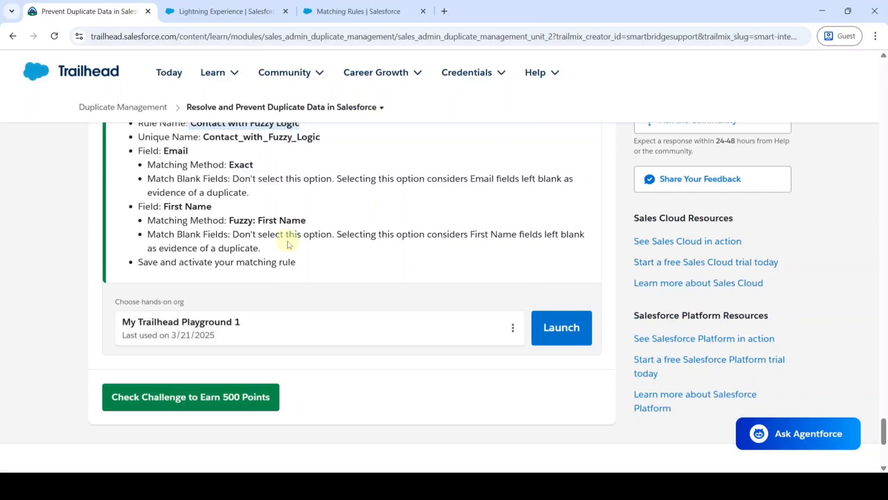
pyautogui.click(191, 399)
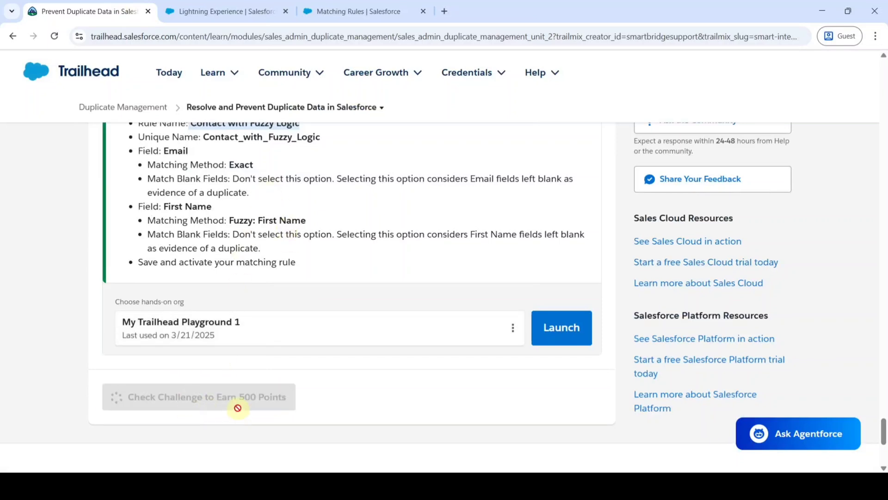